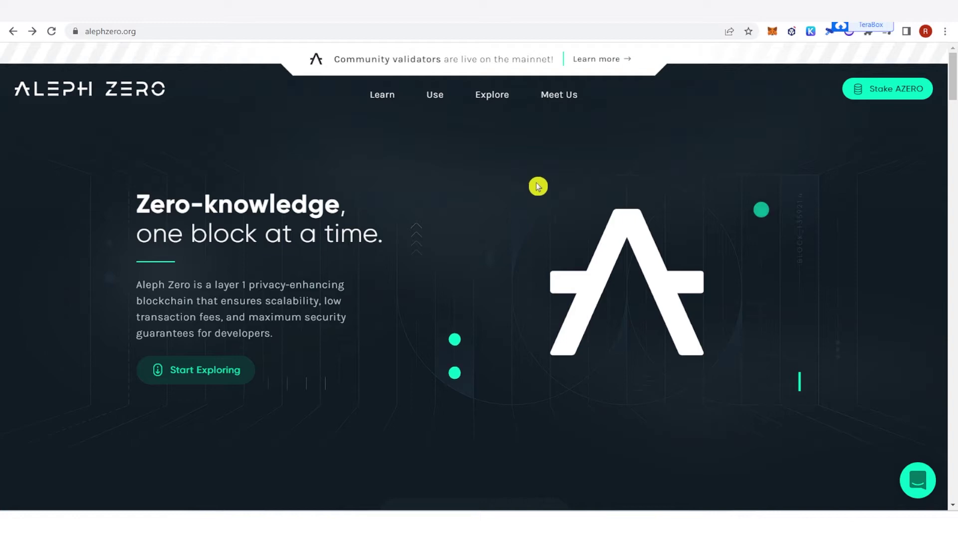
- Open the Stake AZERO page and scroll down to the 'Are you ready to join?' banner
left_click(873, 94)
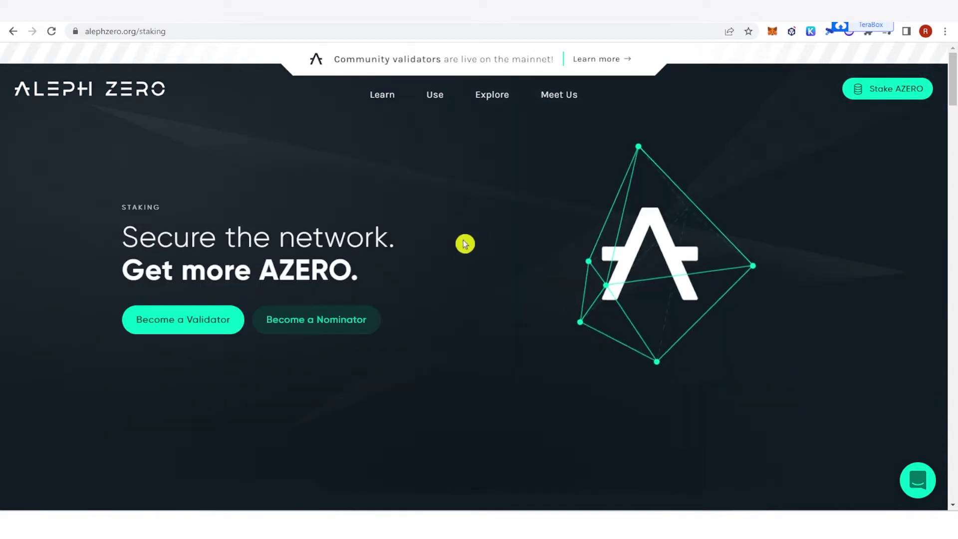
scroll(468, 243, "down", 4)
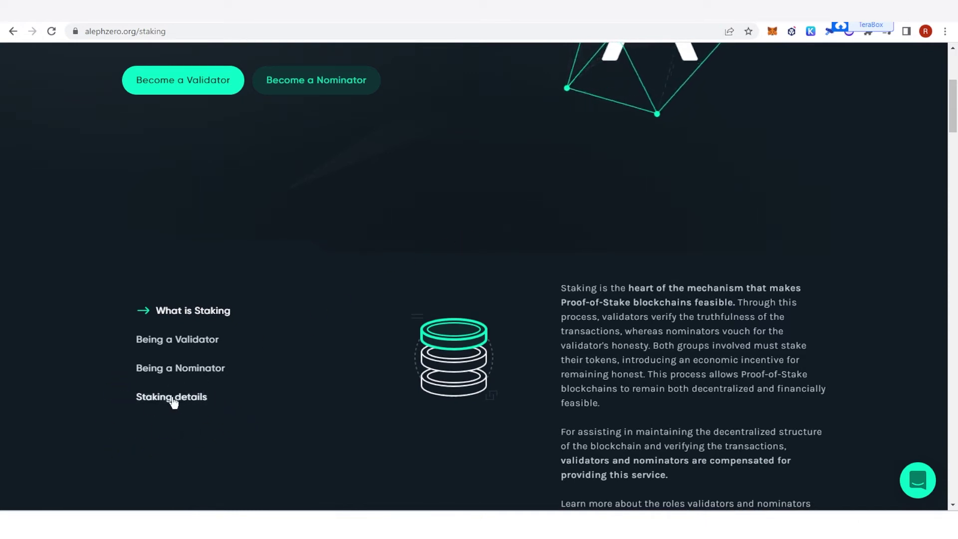
scroll(172, 414, "down", 4)
scroll(174, 401, "down", 15)
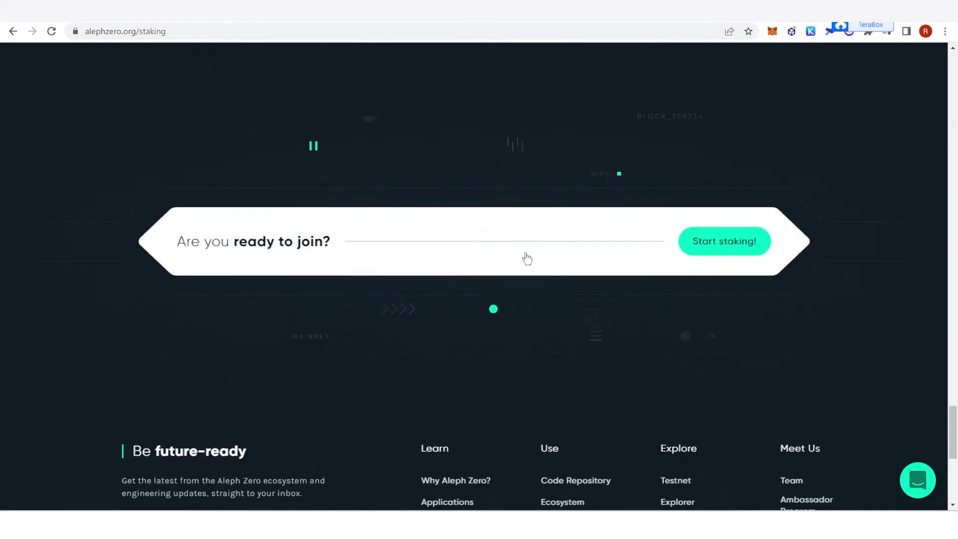
- Start staking in the wallet and open the Accounts list showing ACC1 and ACC2
left_click(716, 239)
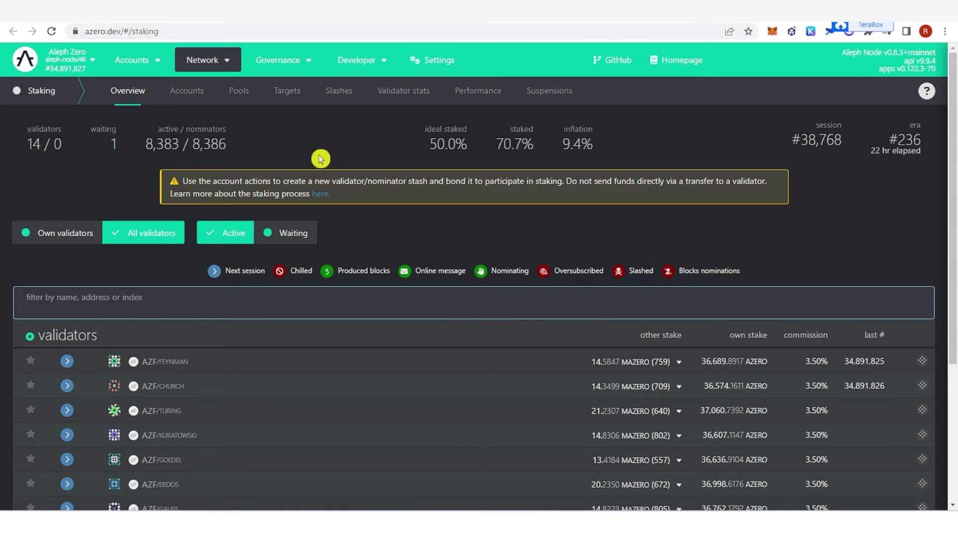
mouse_move(145, 72)
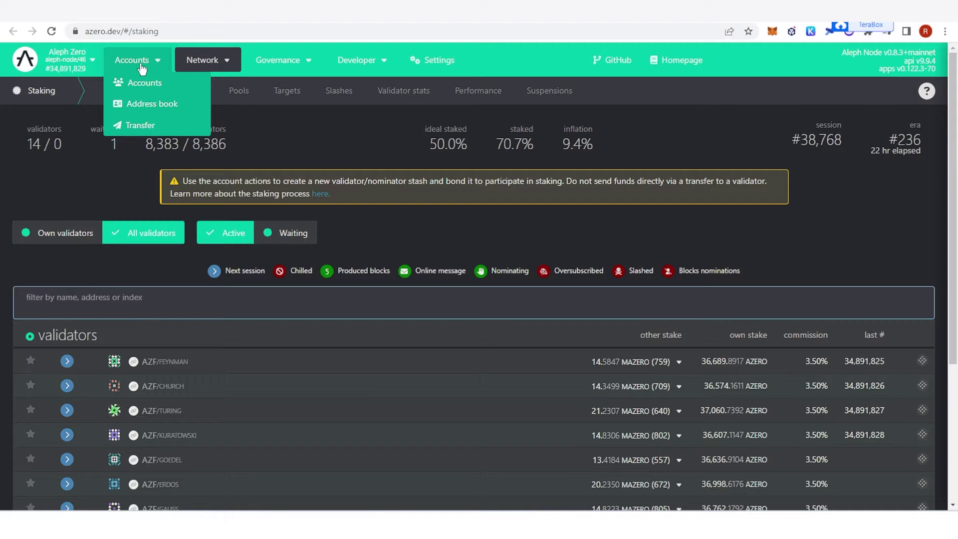
left_click(144, 83)
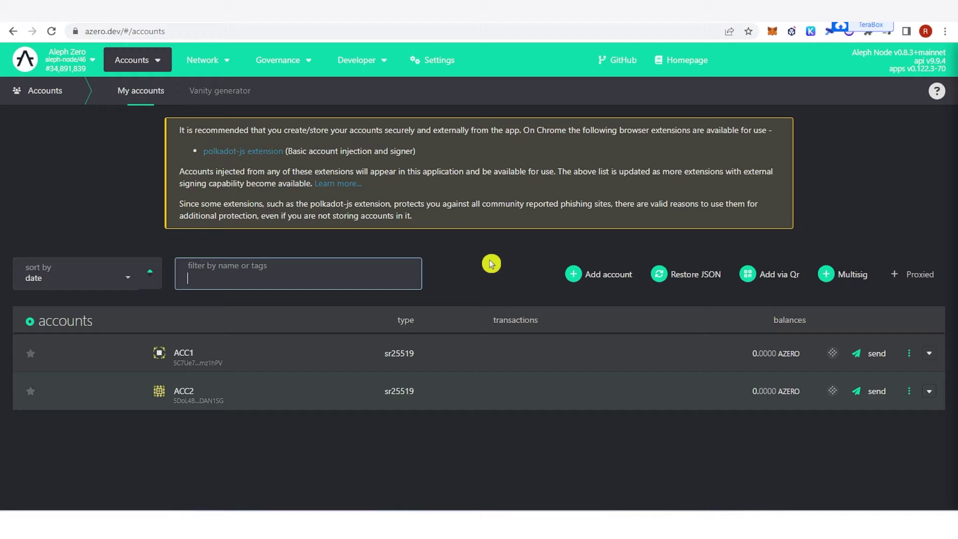
- View the add-account dialog and ACC1's 0 AZERO details, then open MEXC's AZERO_USDT link
left_click(614, 279)
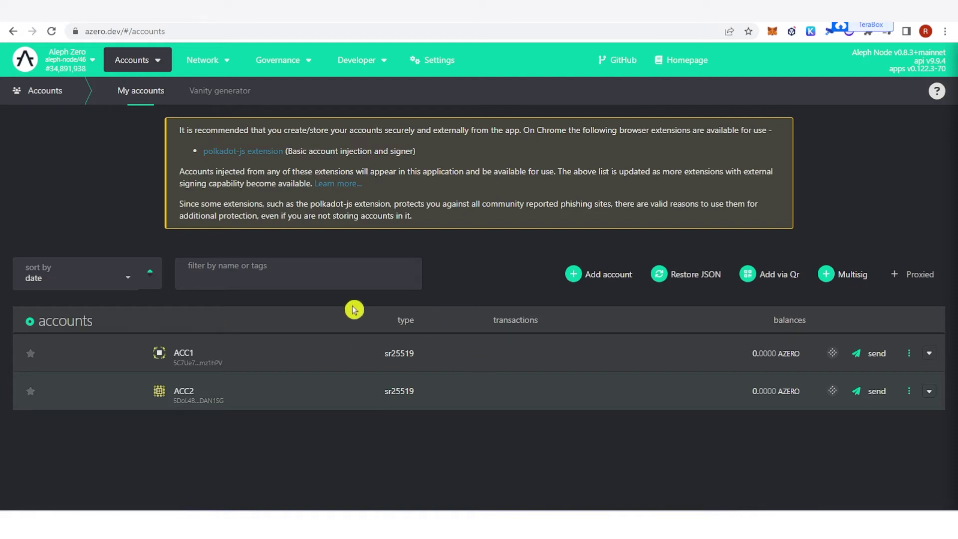
left_click(184, 351)
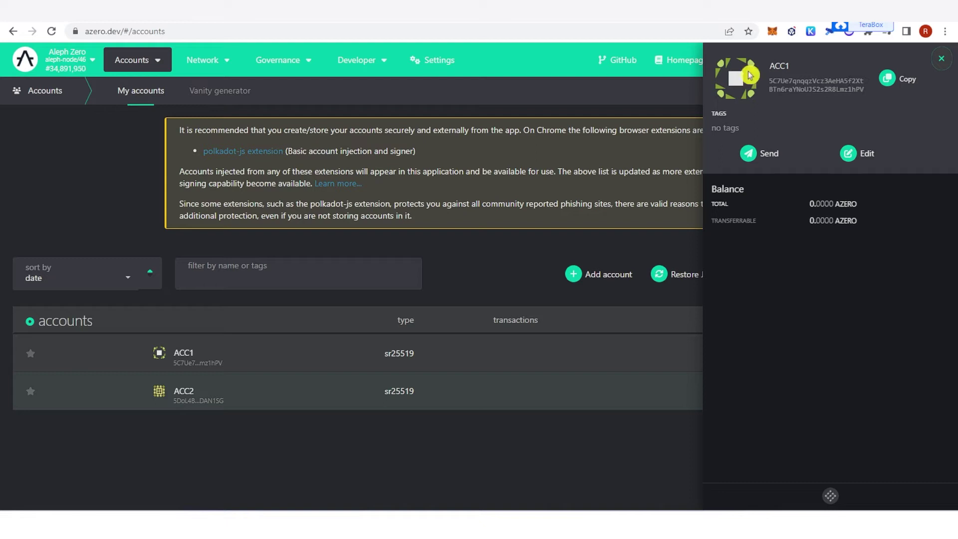
key("ctrl+Tab")
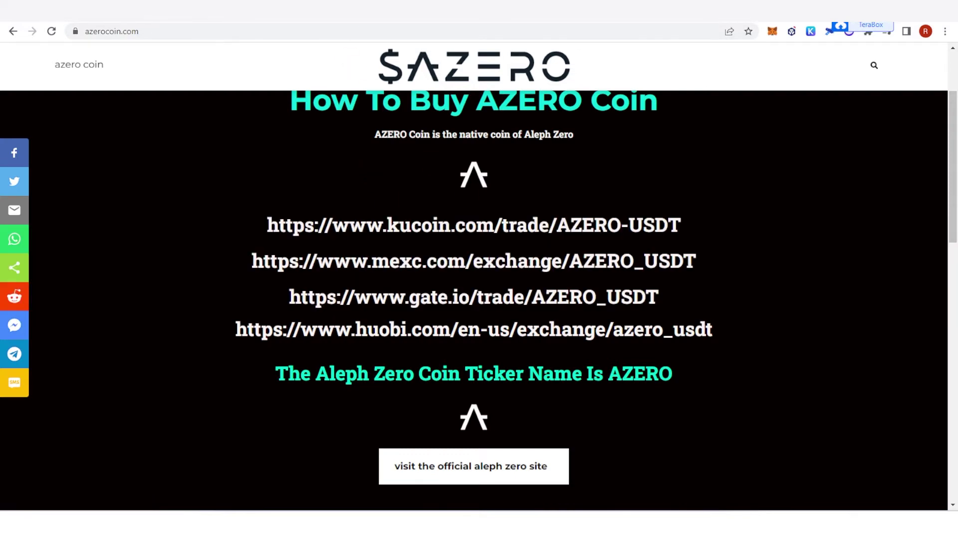
left_click(478, 258)
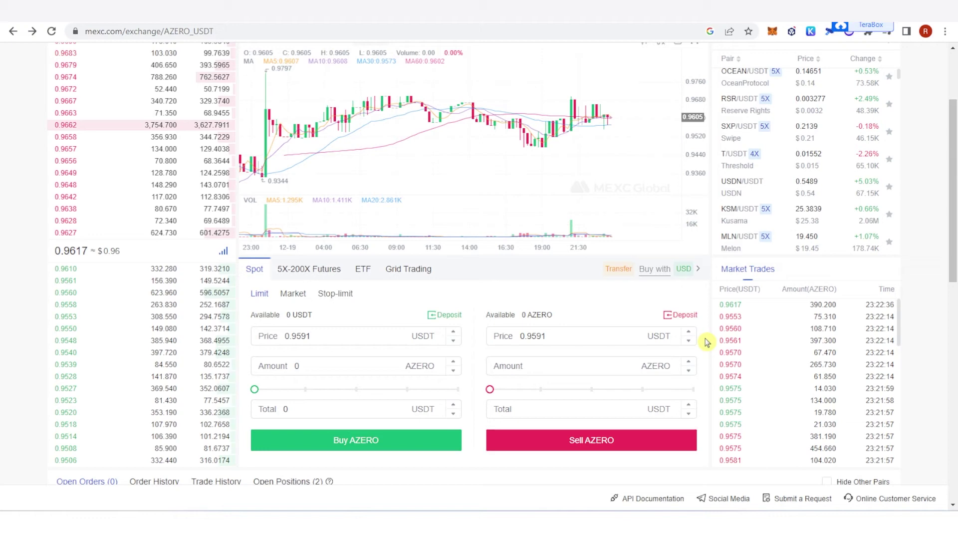
- Look over the MEXC AZERO_USDT page, then open the Wallets Overview
scroll(706, 342, "up", 3)
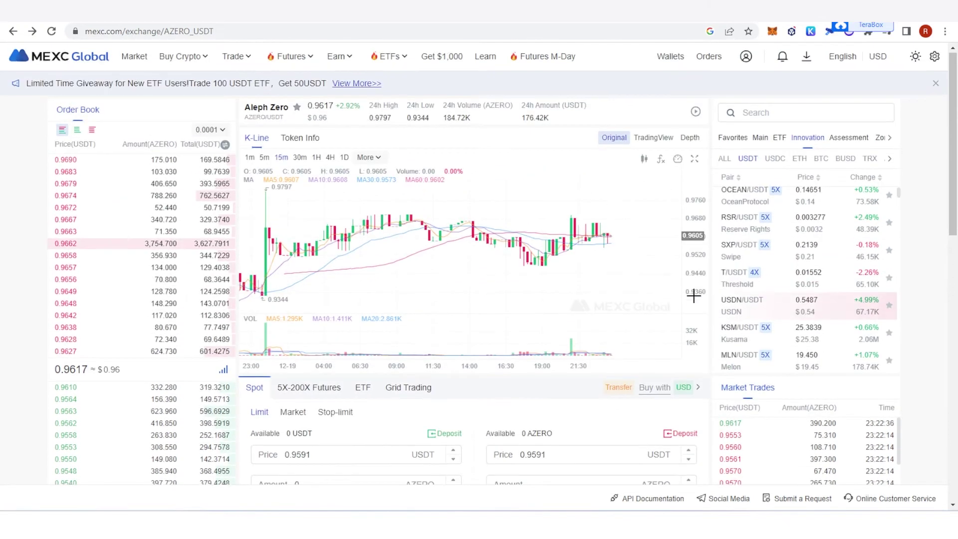
scroll(712, 303, "down", 2)
scroll(709, 302, "down", 2)
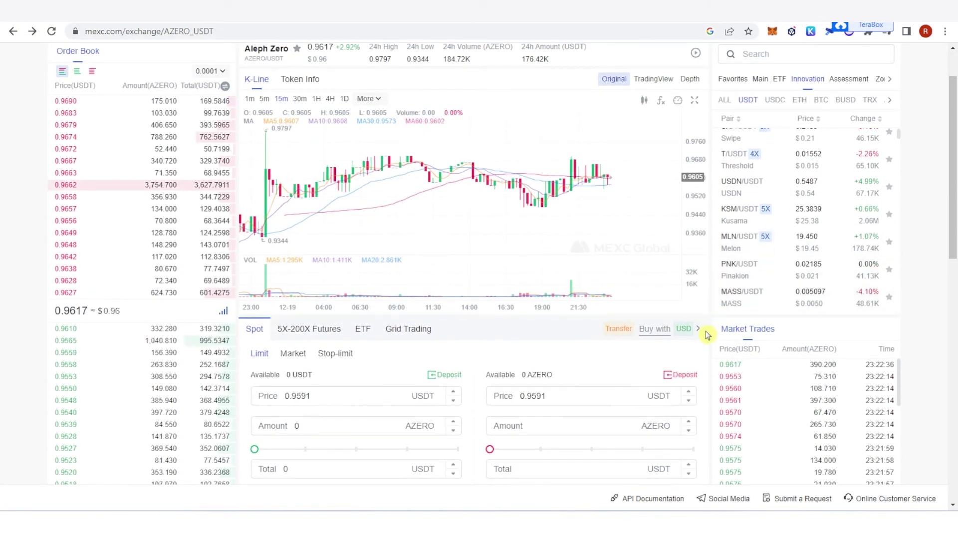
scroll(401, 349, "down", 2)
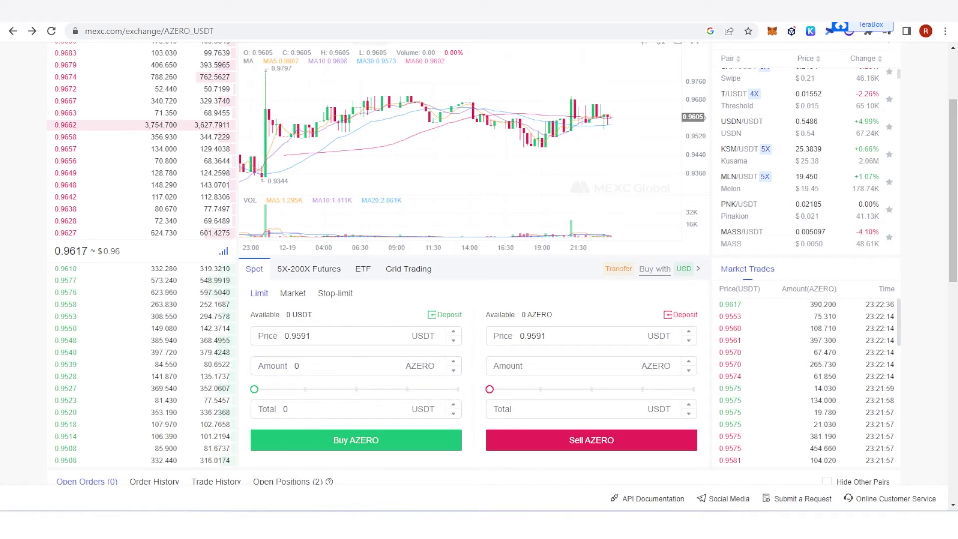
scroll(723, 110, "up", 3)
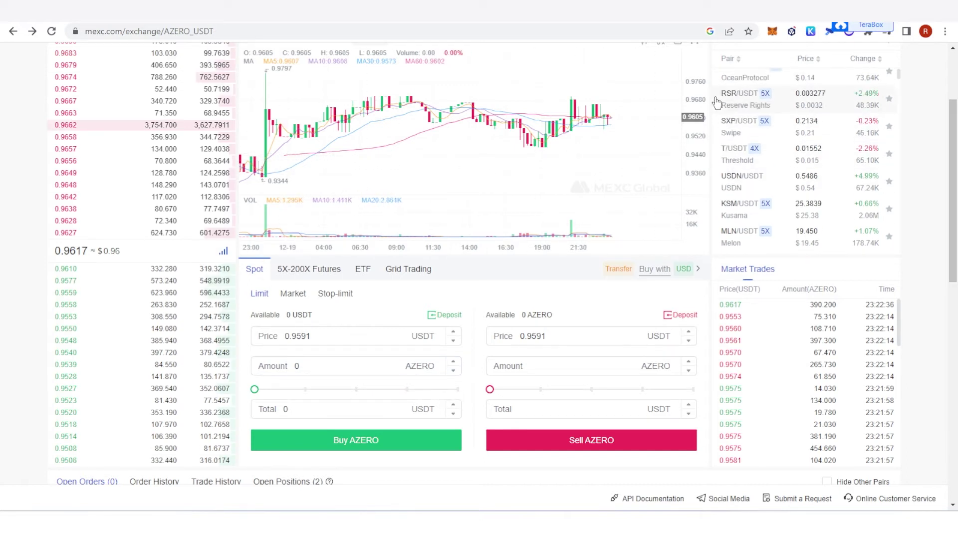
scroll(708, 82, "up", 3)
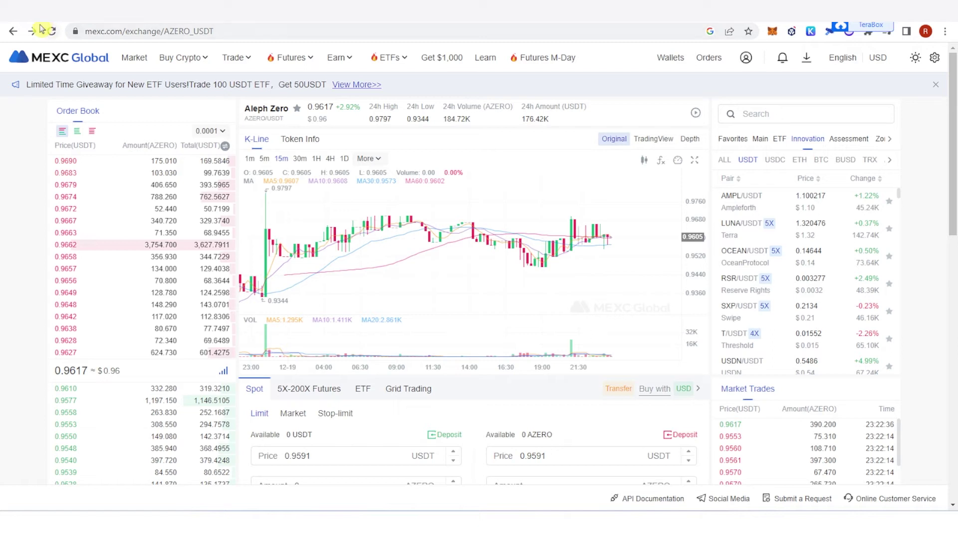
mouse_move(670, 59)
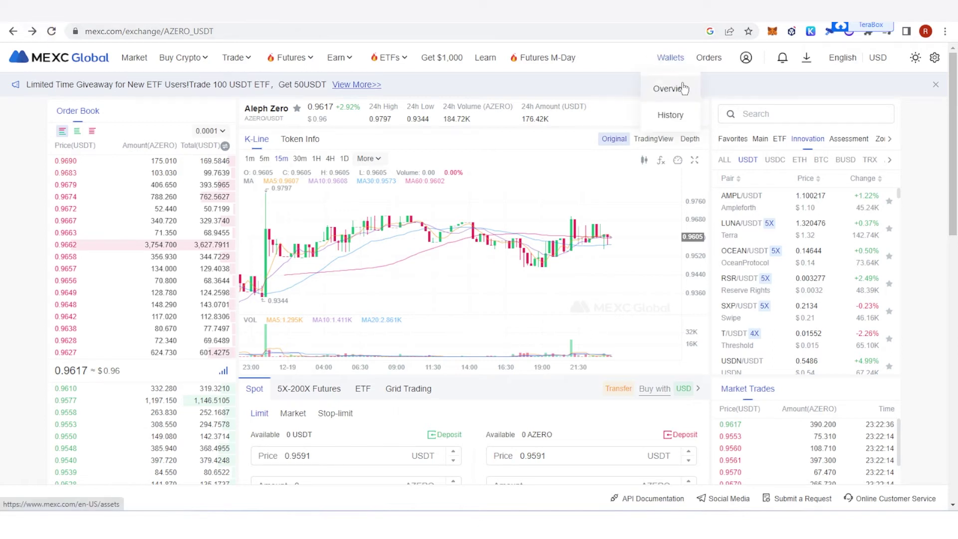
left_click(678, 89)
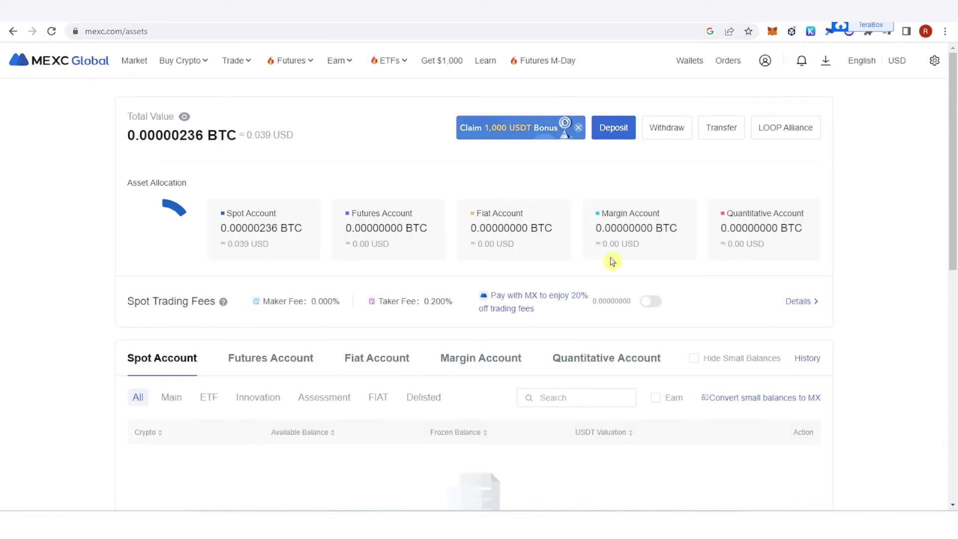
- Filter the Spot Account list by 'azero' and open the AZERO withdrawal page
scroll(555, 384, "down", 3)
left_click(585, 223)
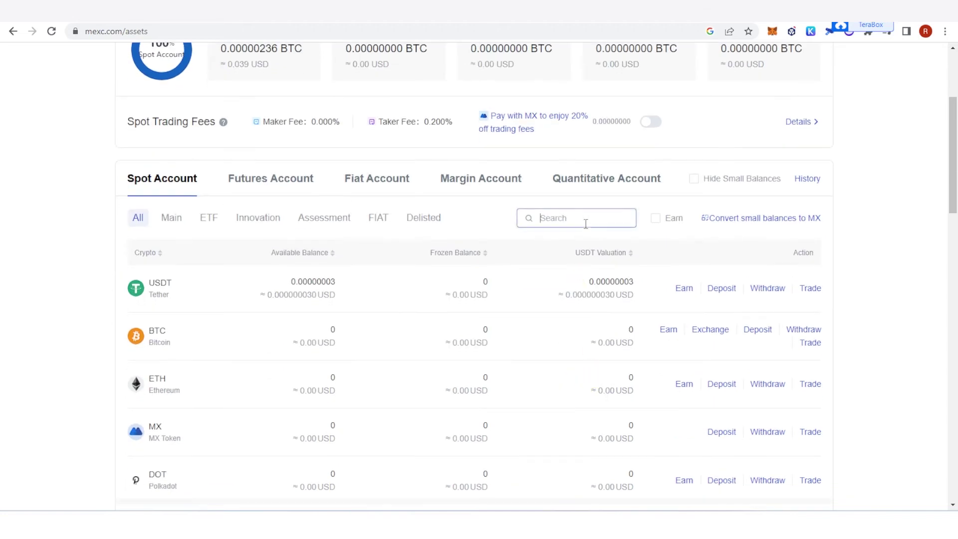
type("azero")
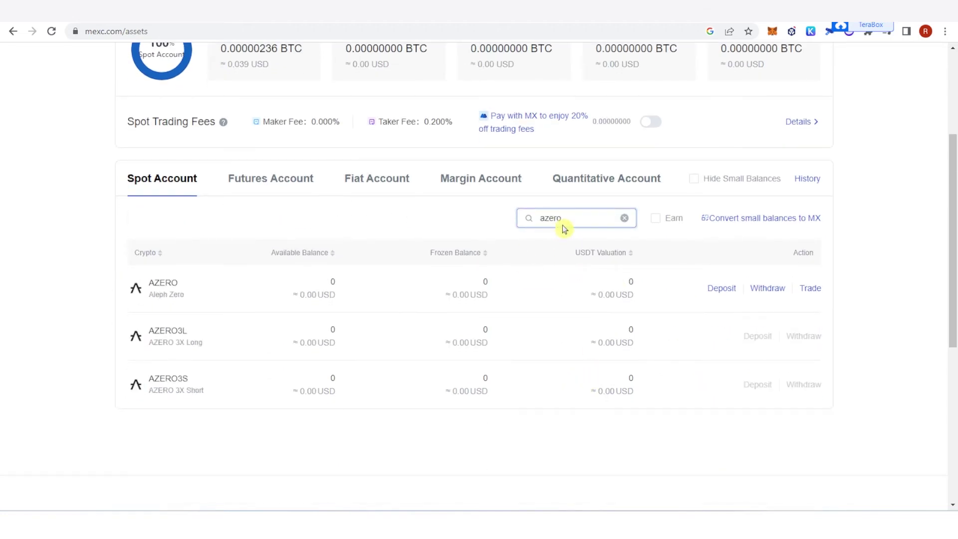
left_click(768, 287)
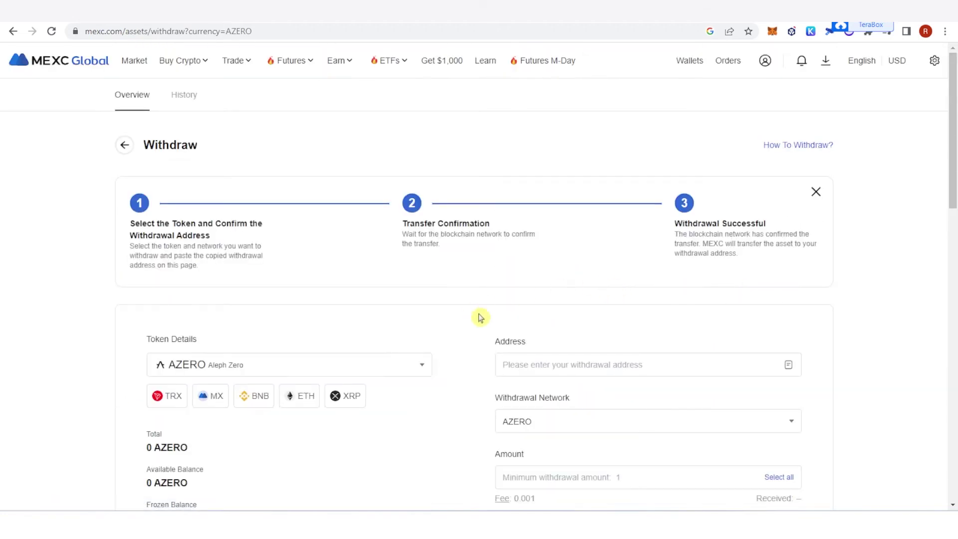
- Review the AZERO withdrawal form: empty address, AZERO network, minimum 1, fee 0.001
scroll(481, 317, "down", 1)
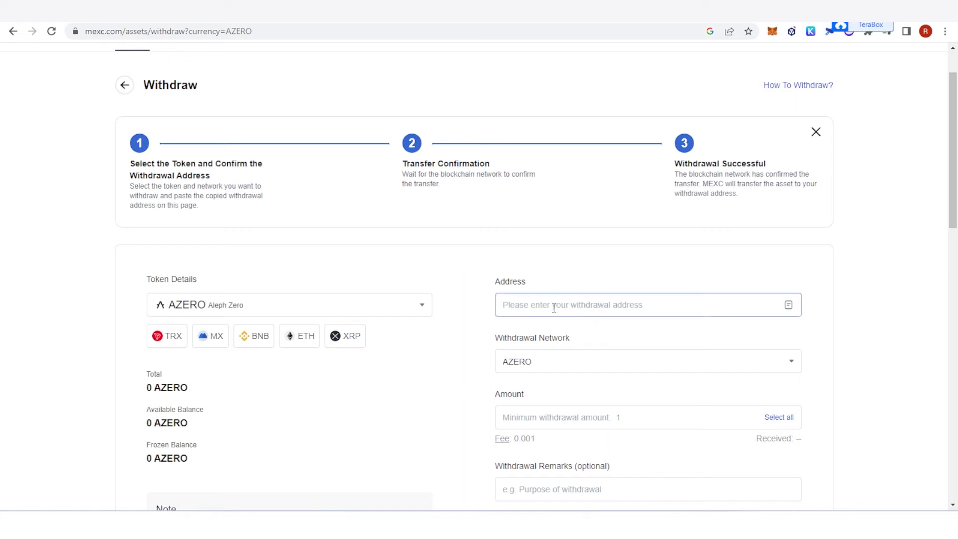
scroll(619, 304, "down", 1)
left_click(615, 357)
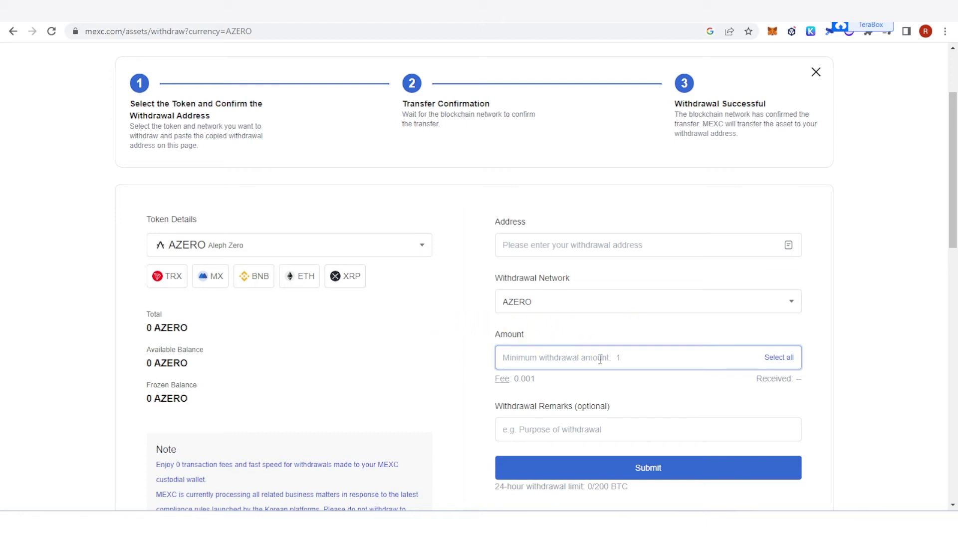
scroll(504, 357, "down", 1)
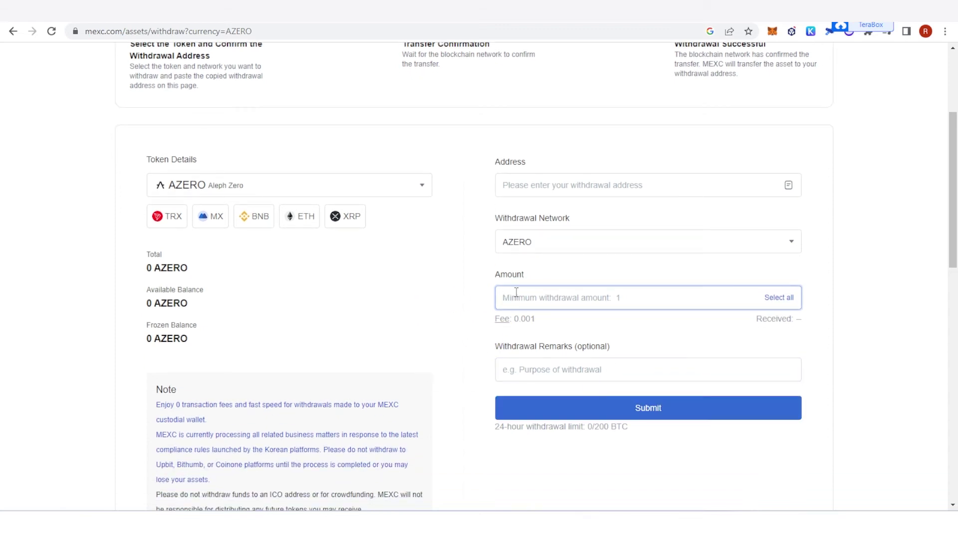
scroll(516, 291, "up", 3)
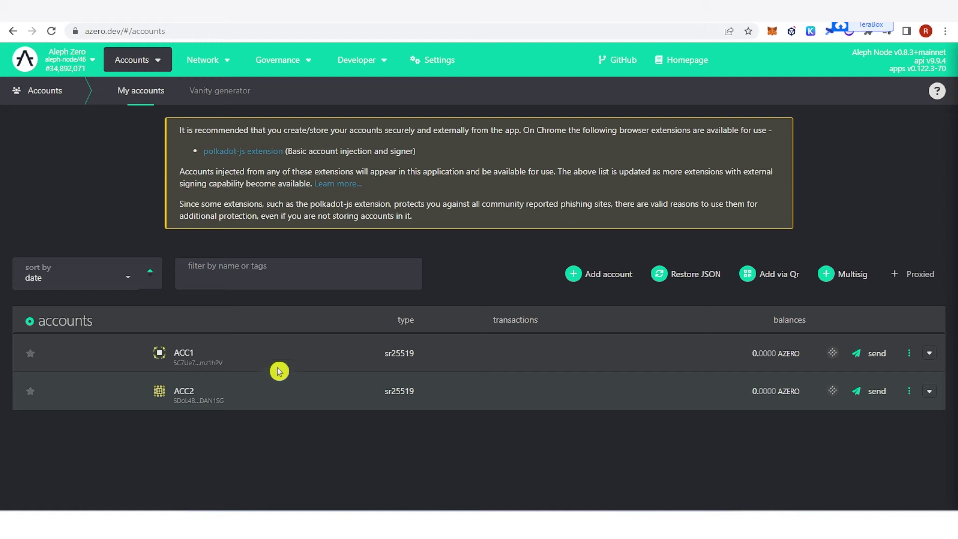
- Go to Network > Staking > Accounts in the wallet, showing no stashes yet
mouse_move(202, 61)
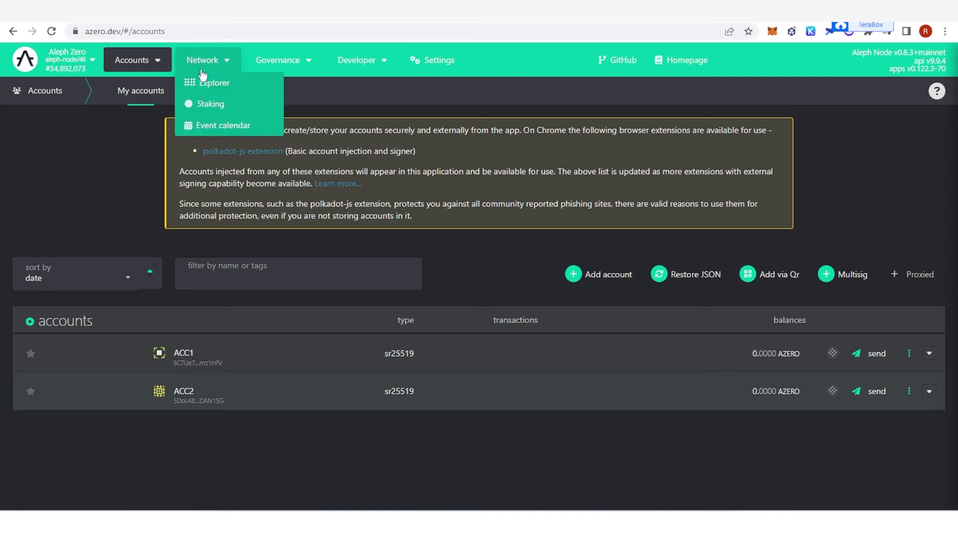
left_click(221, 107)
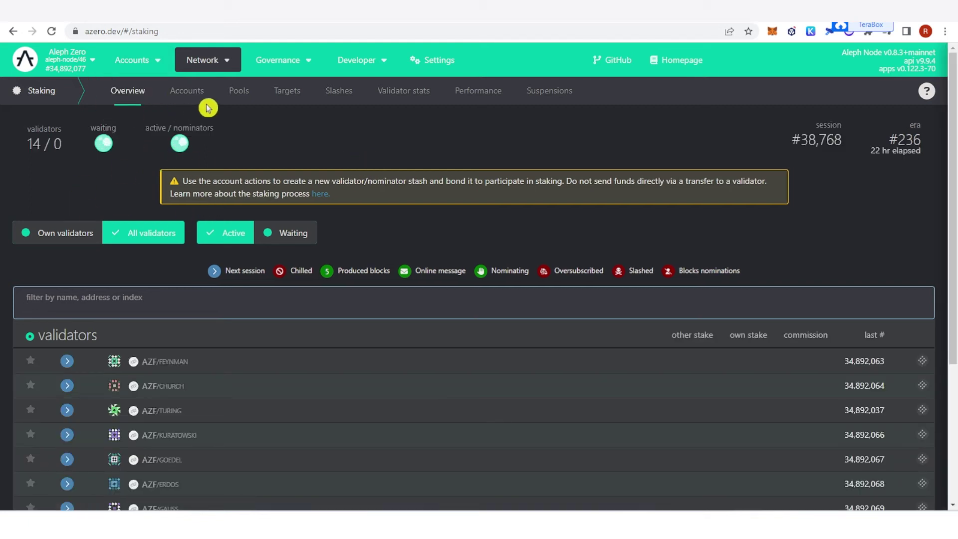
left_click(193, 93)
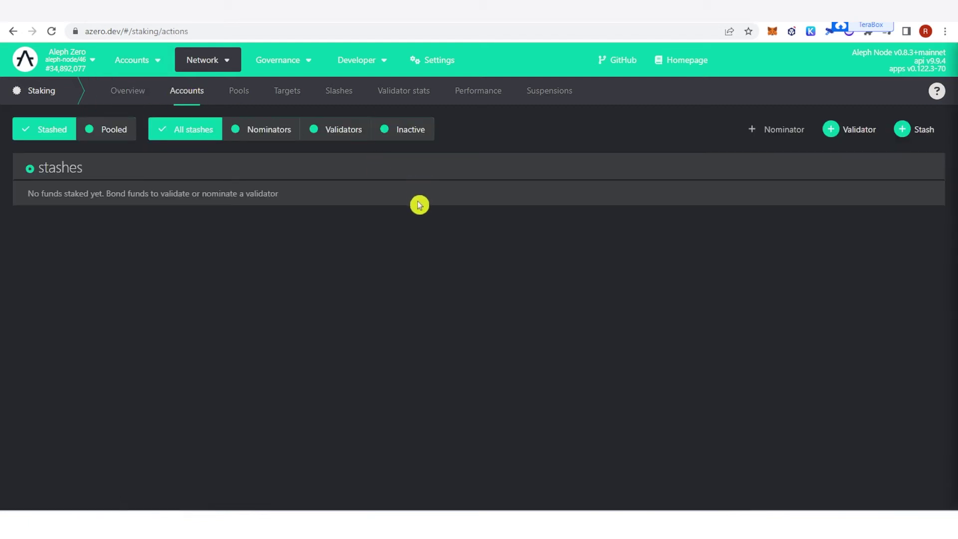
left_click(921, 134)
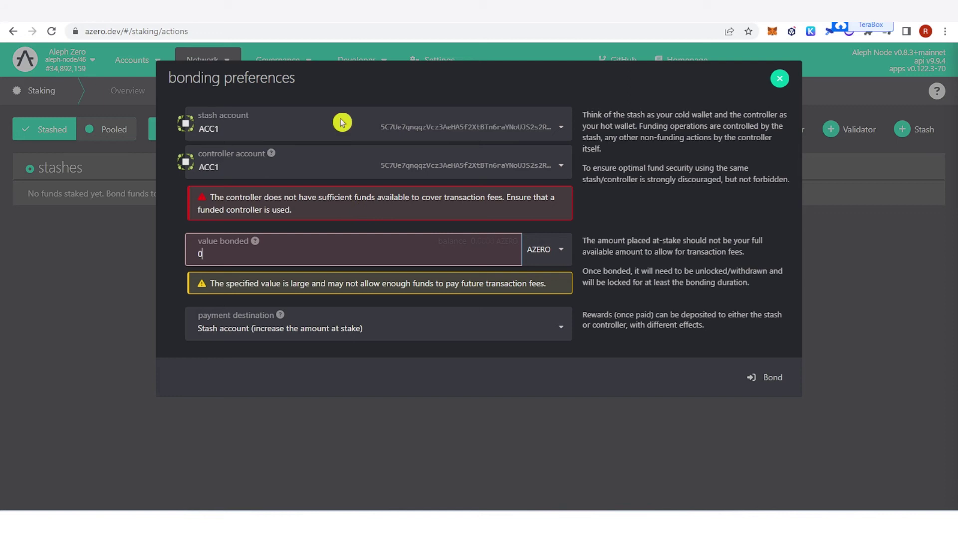
left_click(383, 121)
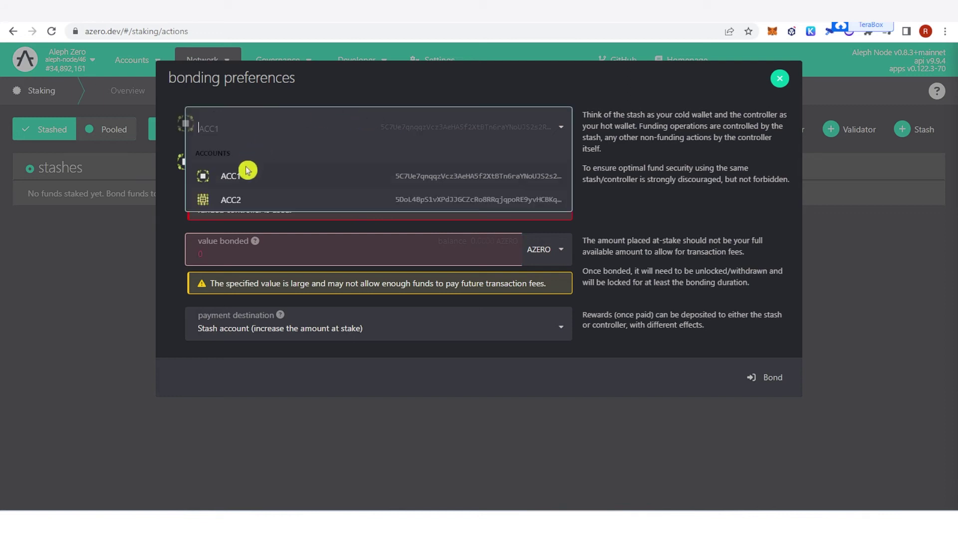
left_click(238, 174)
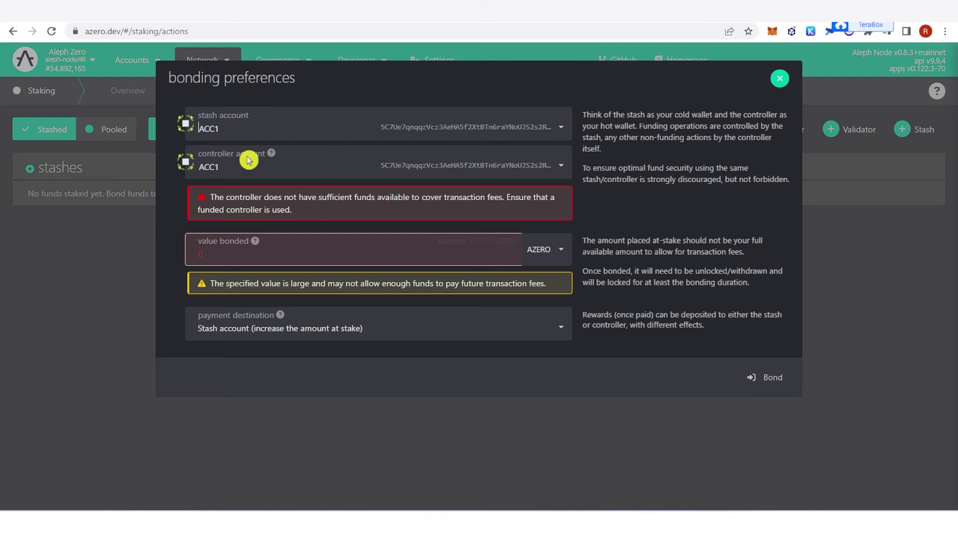
left_click(371, 165)
left_click(227, 238)
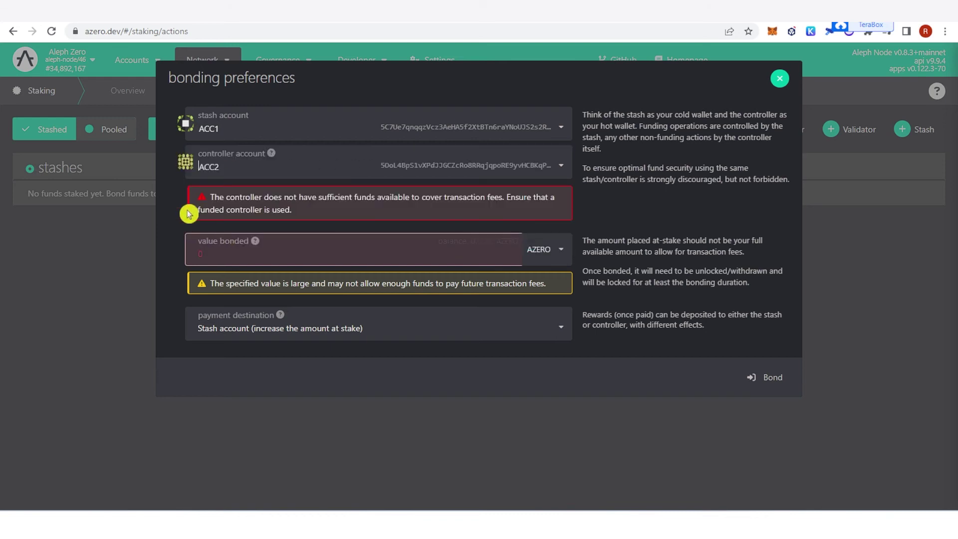
left_click(230, 250)
left_click(228, 251)
left_click(419, 331)
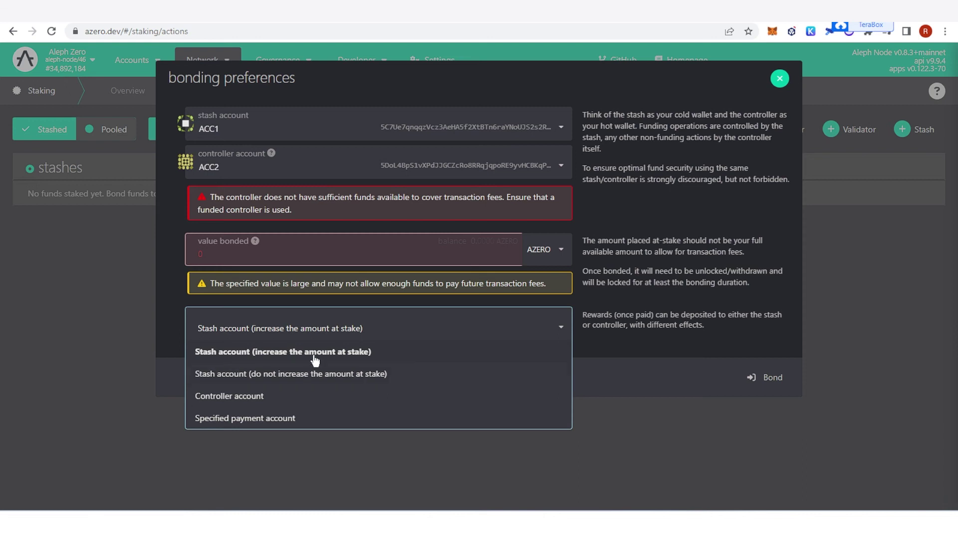
left_click(238, 353)
left_click(264, 252)
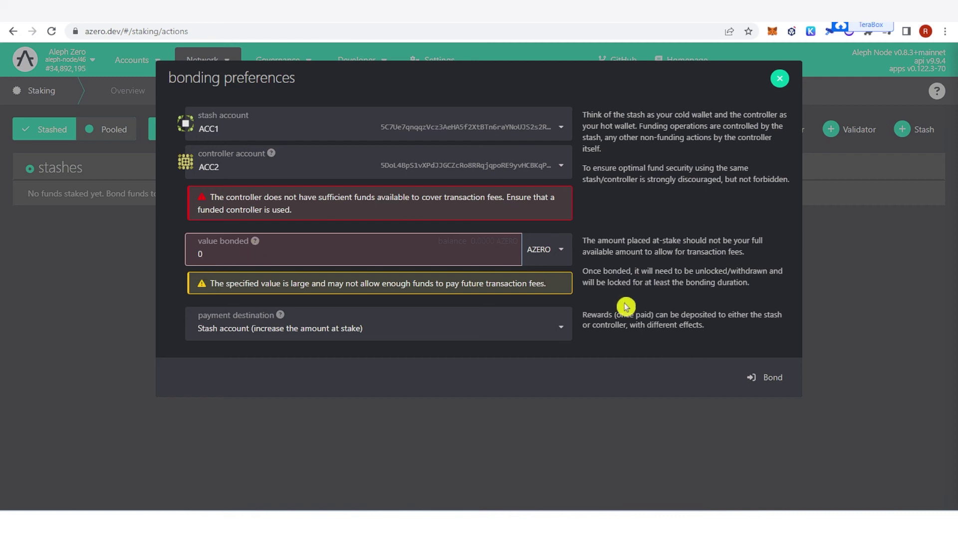
left_click(828, 145)
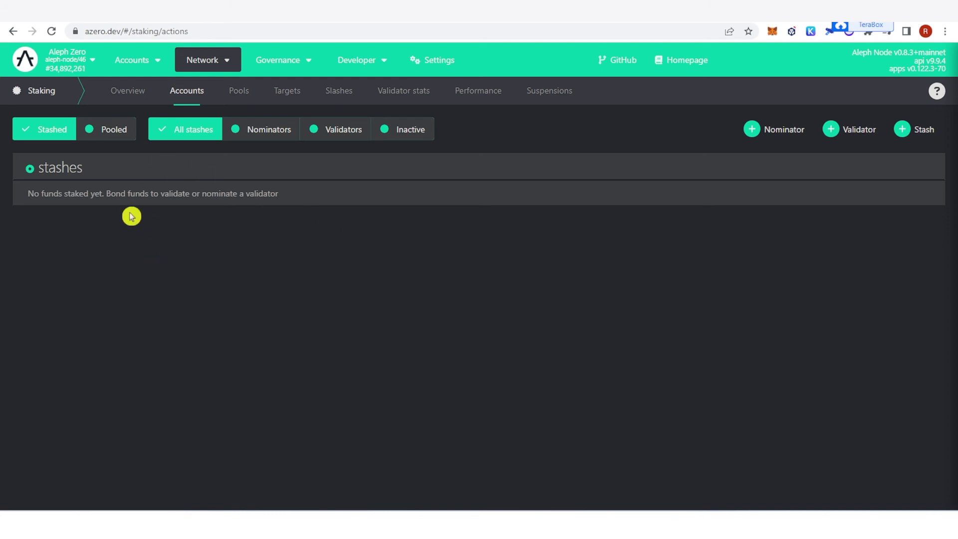
left_click(119, 90)
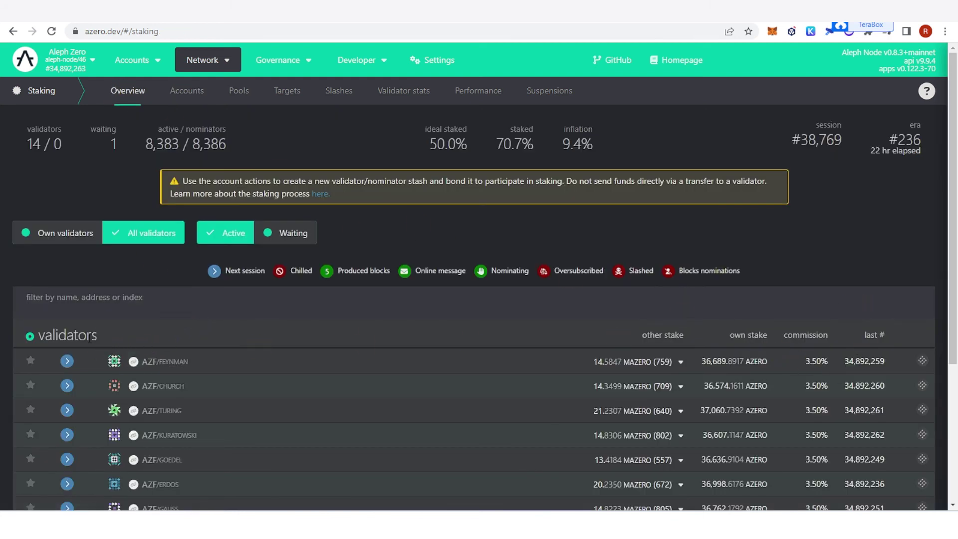
scroll(825, 296, "down", 1)
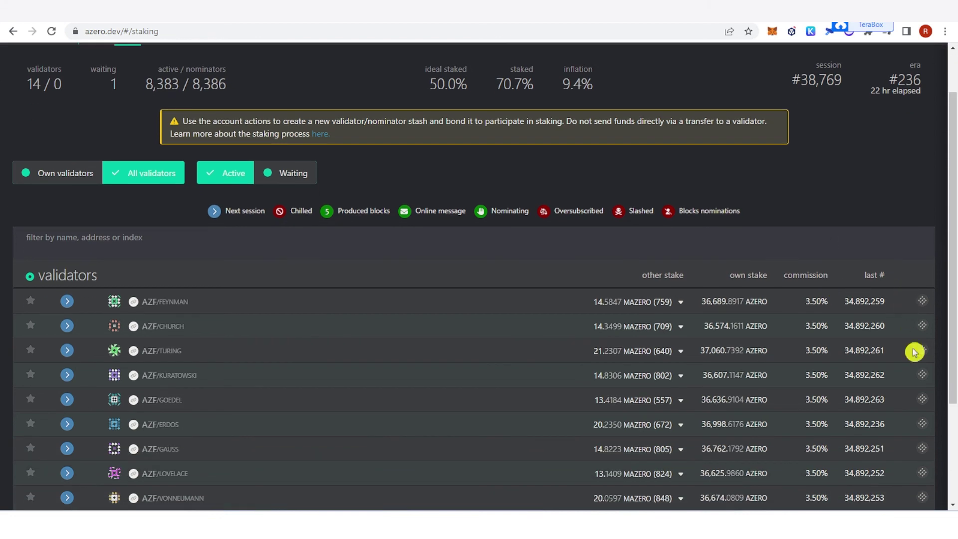
scroll(904, 314, "down", 1)
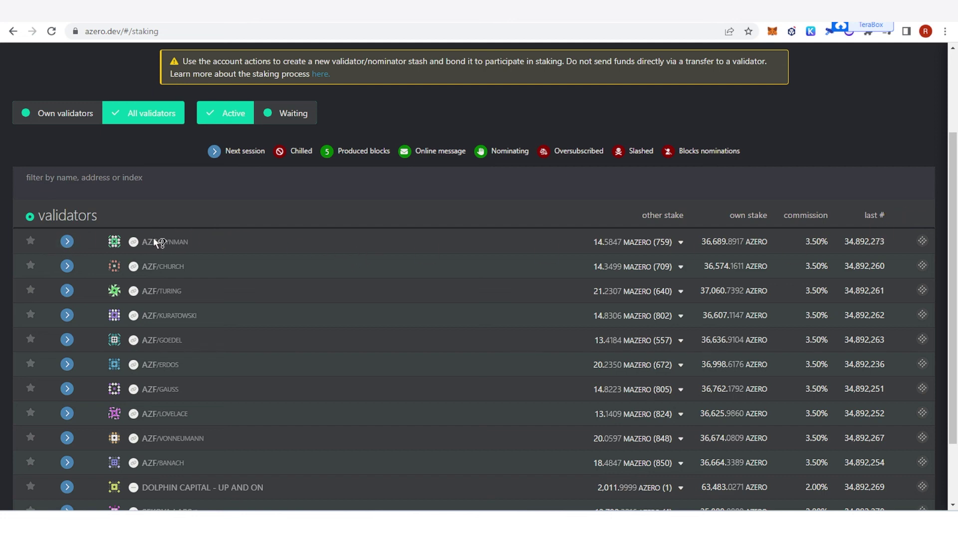
scroll(871, 237, "up", 2)
left_click(170, 97)
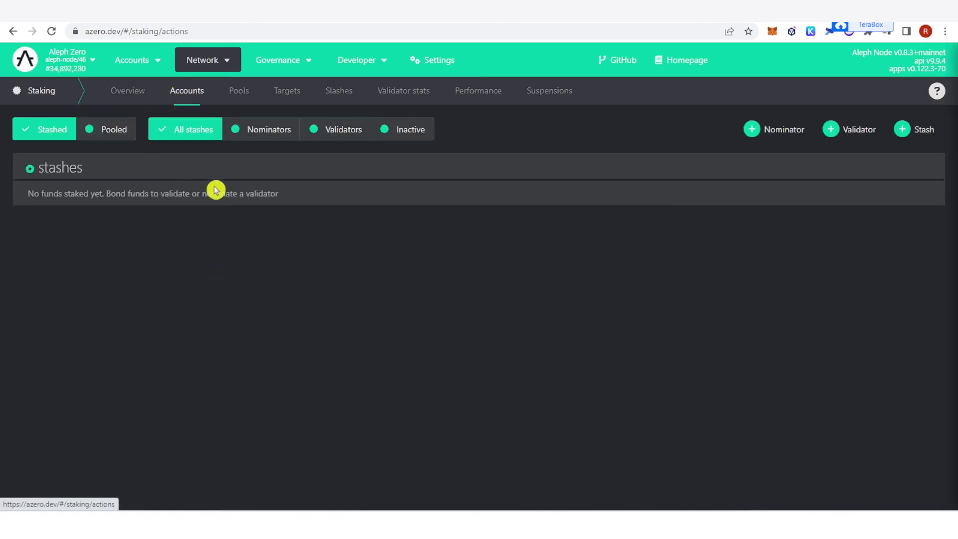